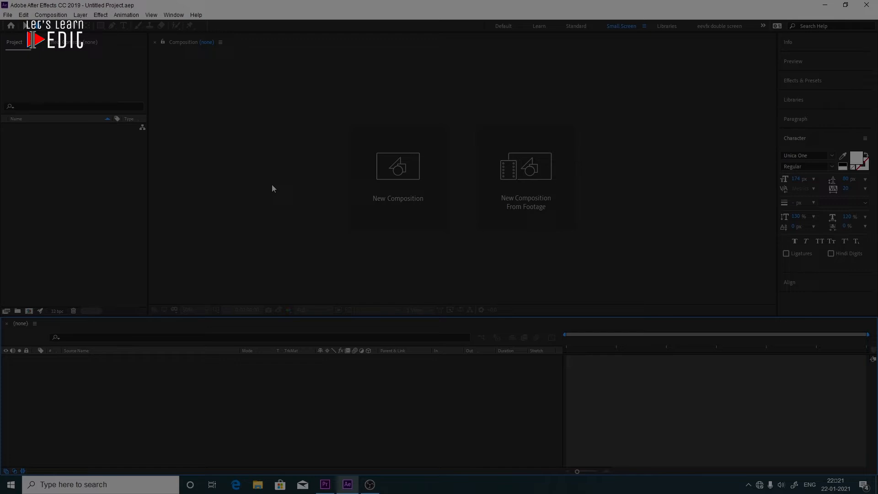
Step: Create a new project
click(8, 15)
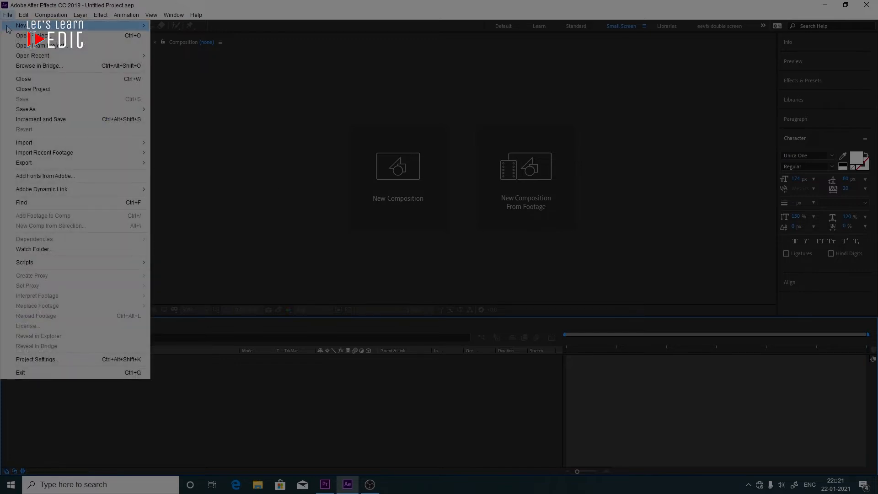
mouse_move(28, 25)
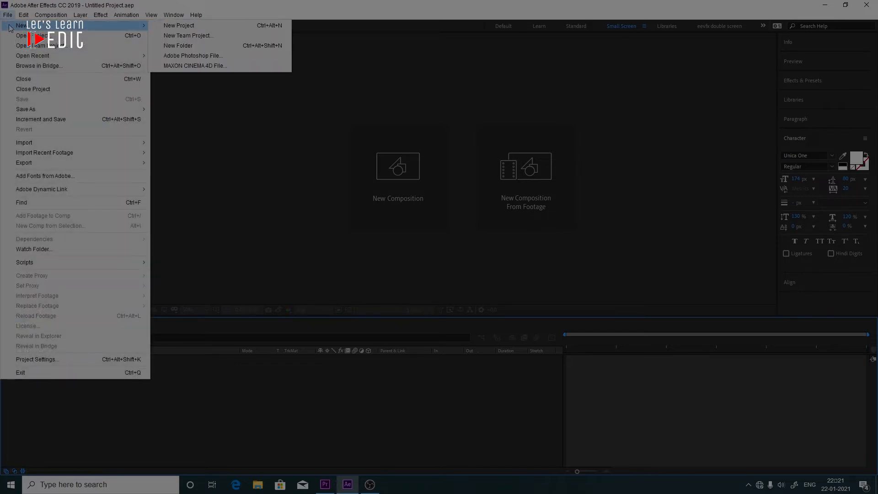
click(181, 26)
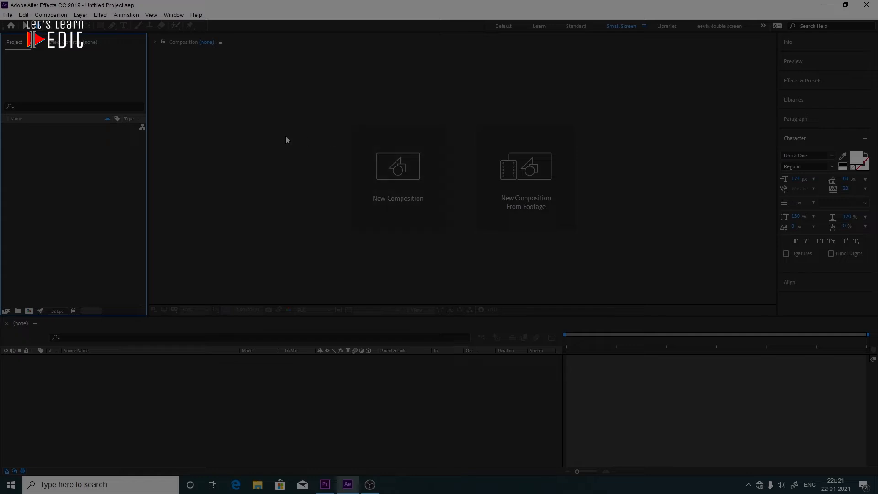
Step: Save the project as Class 01 in the AE01 folder
click(9, 15)
mouse_move(32, 110)
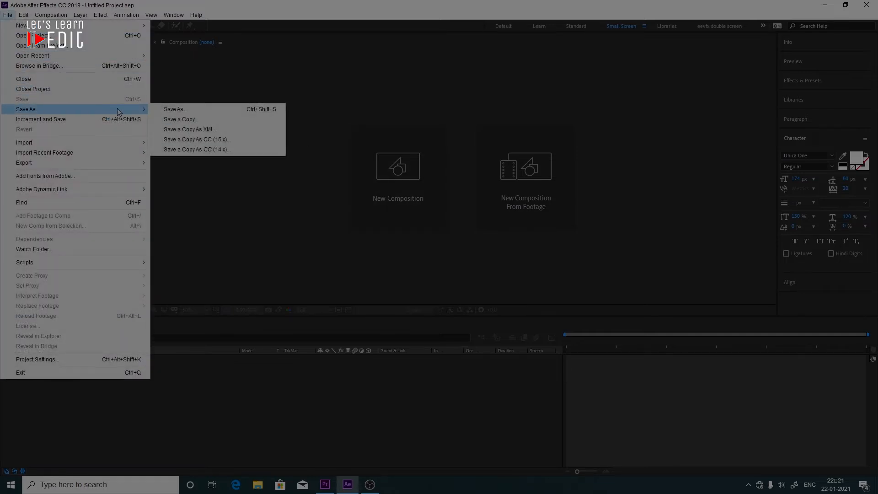
click(182, 107)
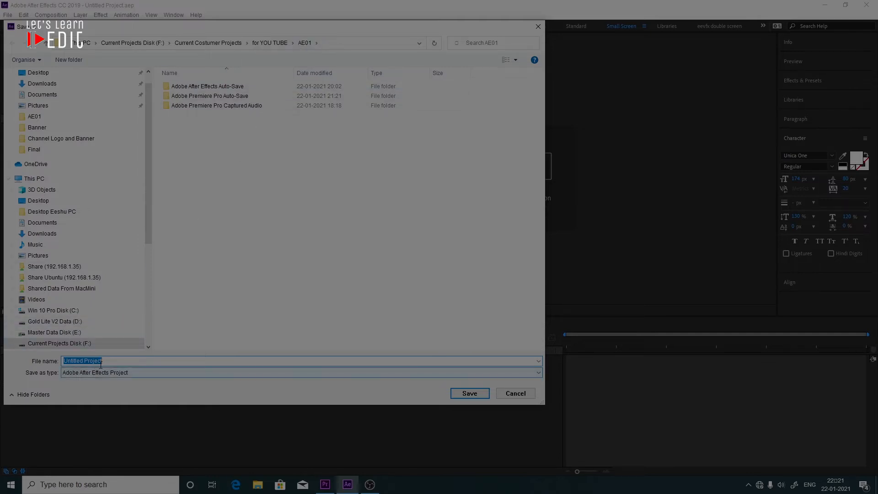
text(Class )
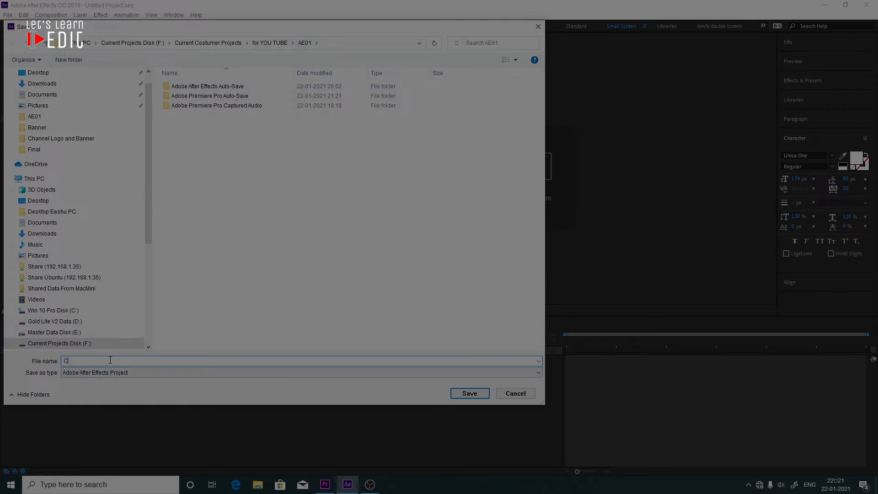
text(01)
click(466, 395)
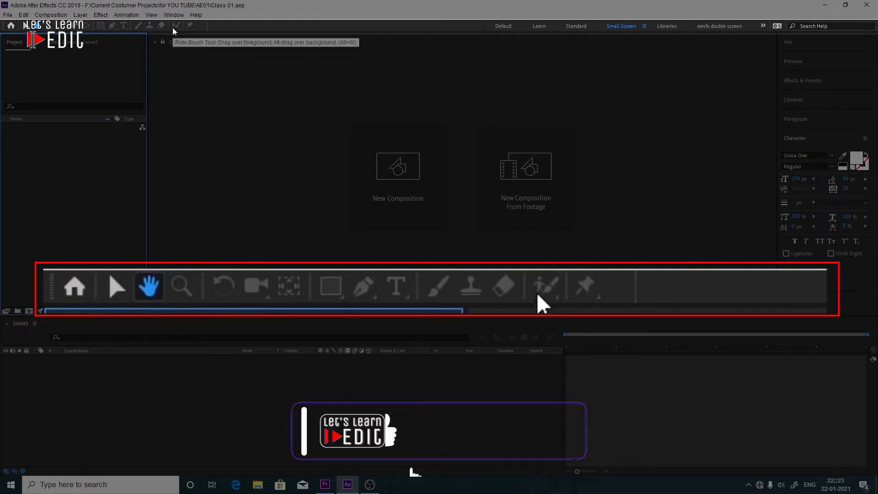
Step: Hide the Tools panel and show it again
click(174, 15)
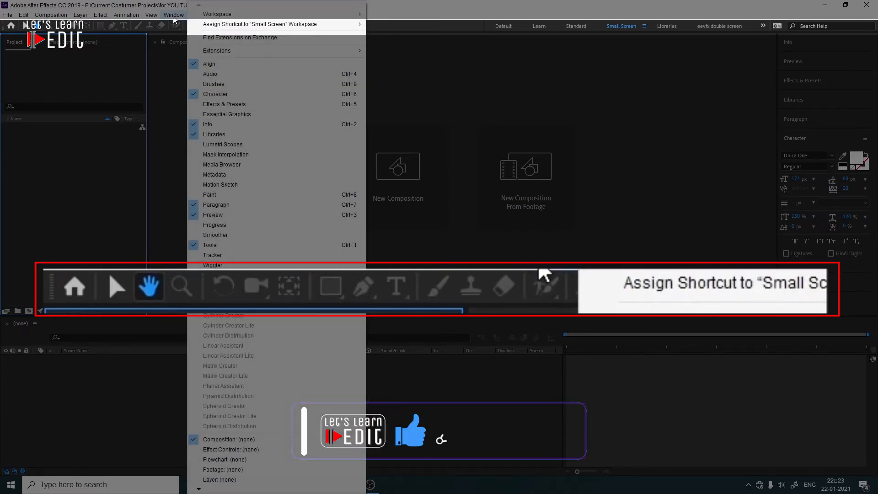
click(209, 245)
click(174, 15)
click(205, 245)
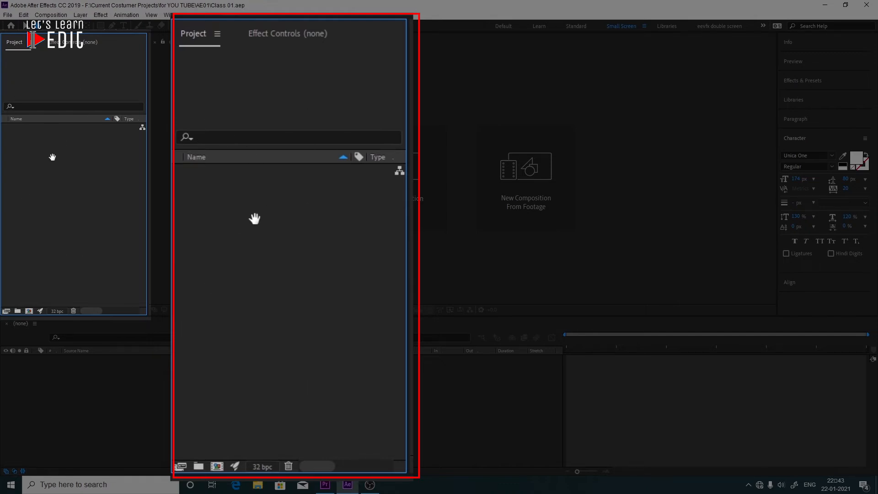
Step: Create a composition with the HDTV 1080 25 preset, 1920 x 1080 px, 25 fps and a 10-second duration
click(28, 311)
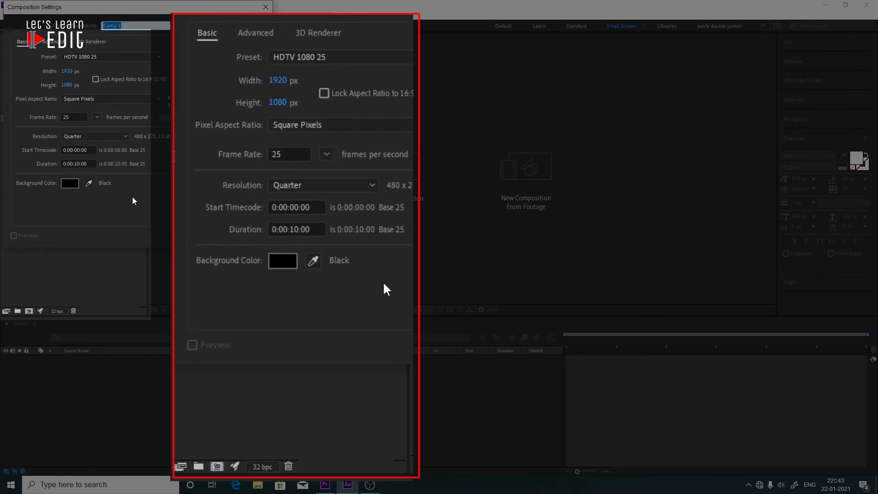
key(Return)
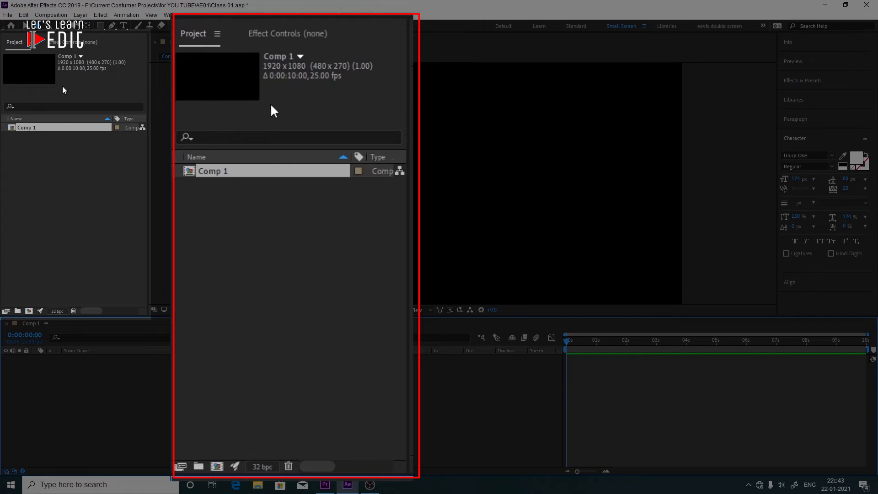
Step: Import the file Original Logo letslearnedit.png and add it to the composition as a layer
right_click(38, 181)
mouse_move(92, 226)
click(168, 227)
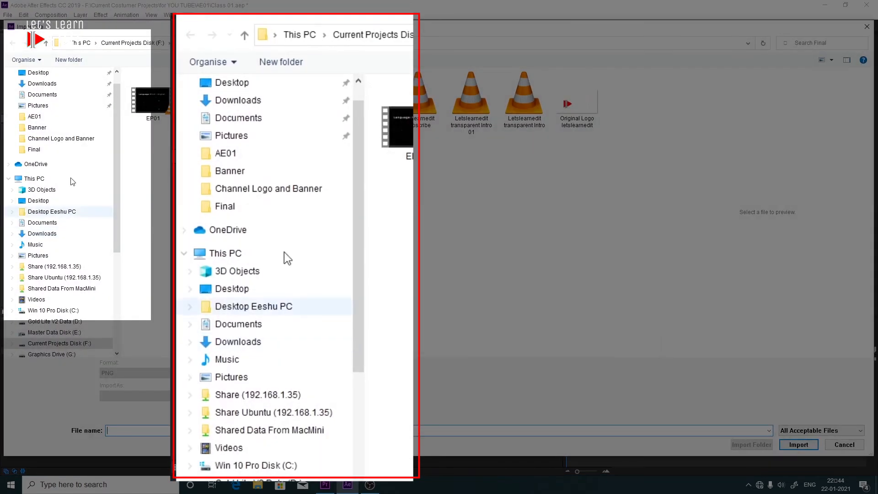
click(578, 104)
click(808, 436)
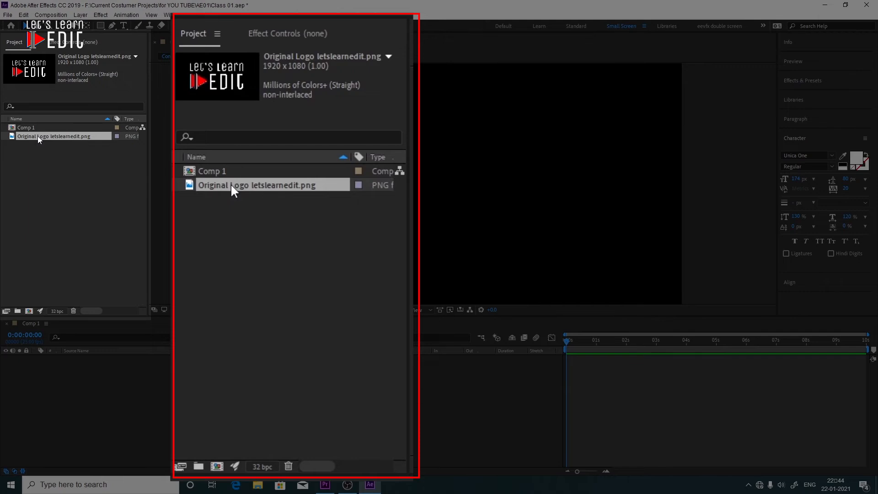
drag(39, 139, 99, 389)
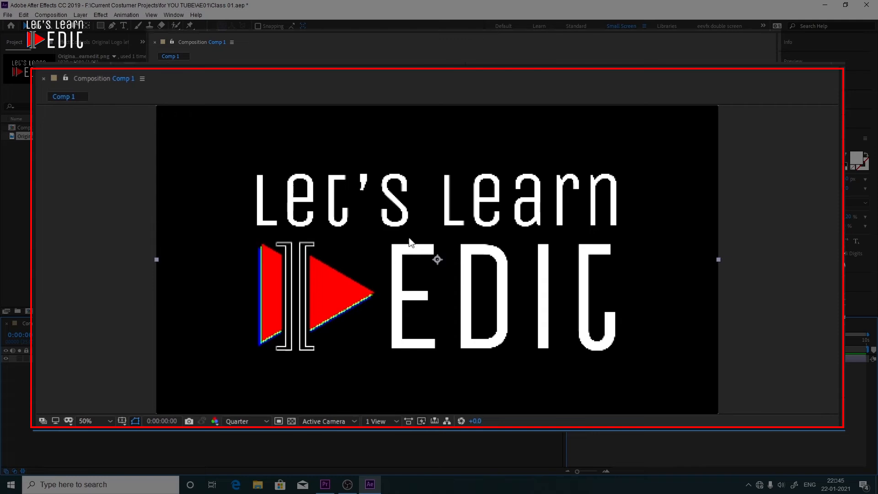
Step: Move the logo around in the composition frame and leave it near the centre, at about 928, 554
drag(349, 203, 434, 251)
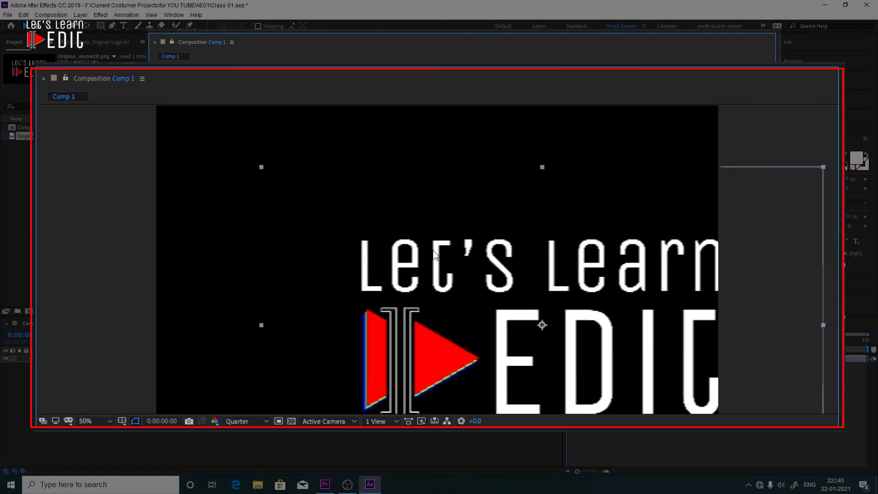
drag(486, 266, 299, 180)
drag(382, 188, 391, 228)
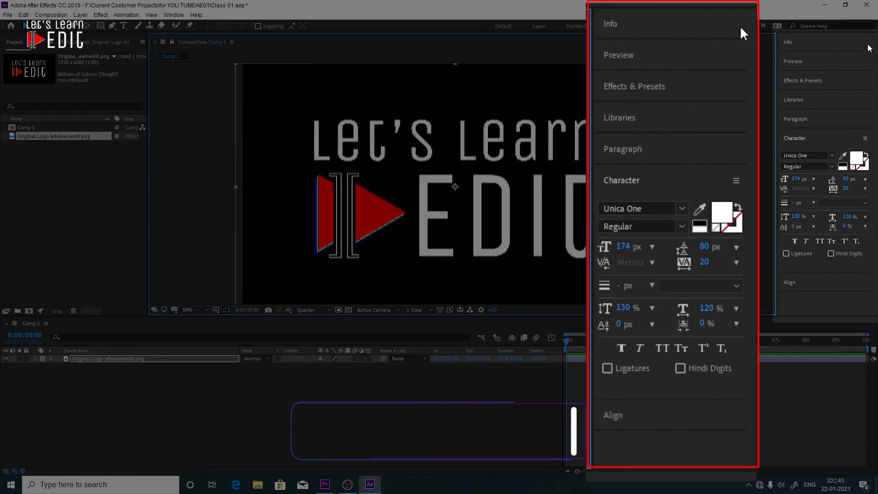
Step: Examine the contents of the Info, Preview, Effects & Presets and Libraries panels
click(833, 43)
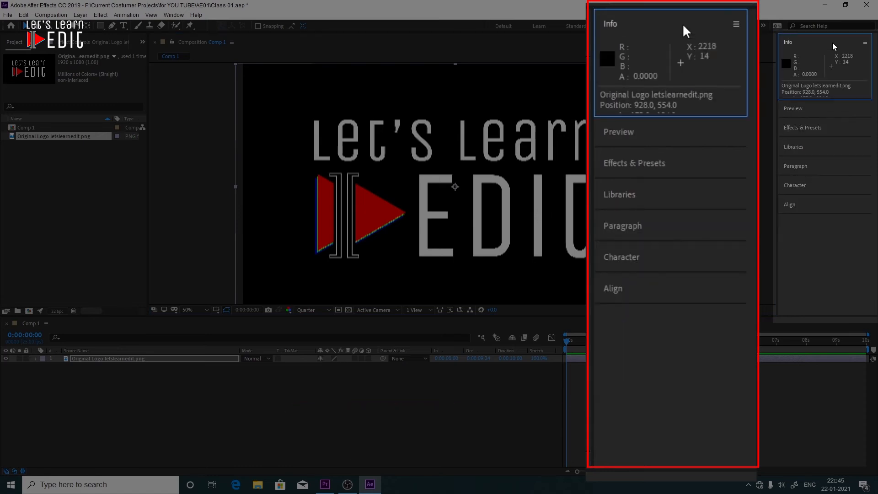
click(830, 106)
click(833, 224)
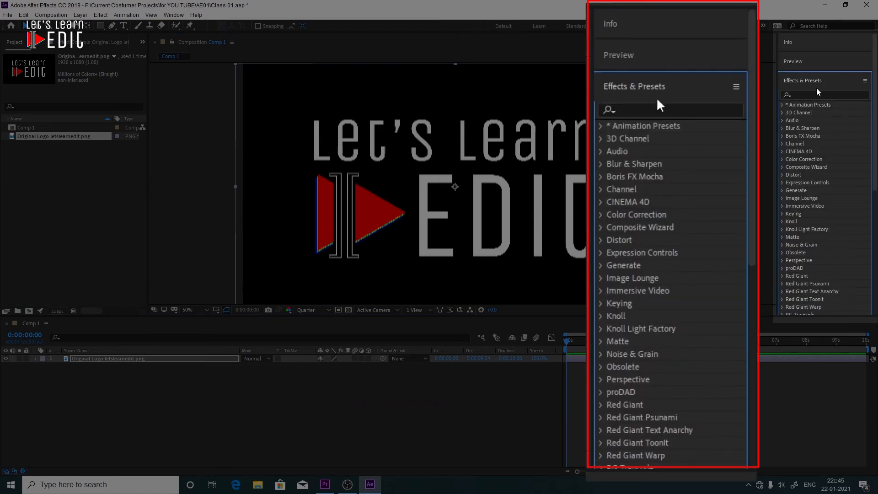
click(815, 60)
click(807, 244)
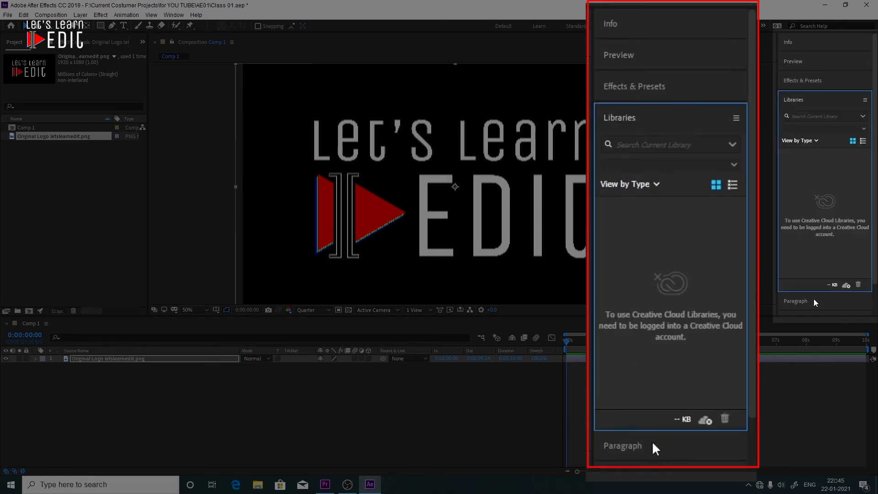
click(804, 81)
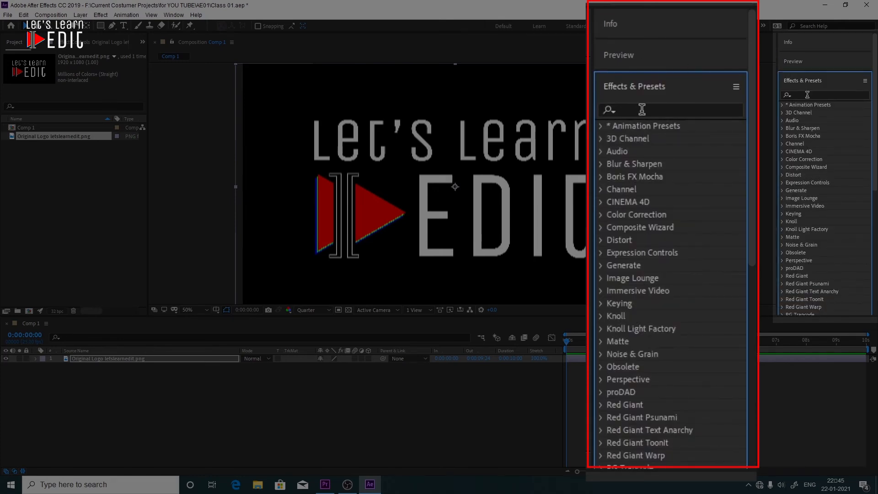
click(804, 63)
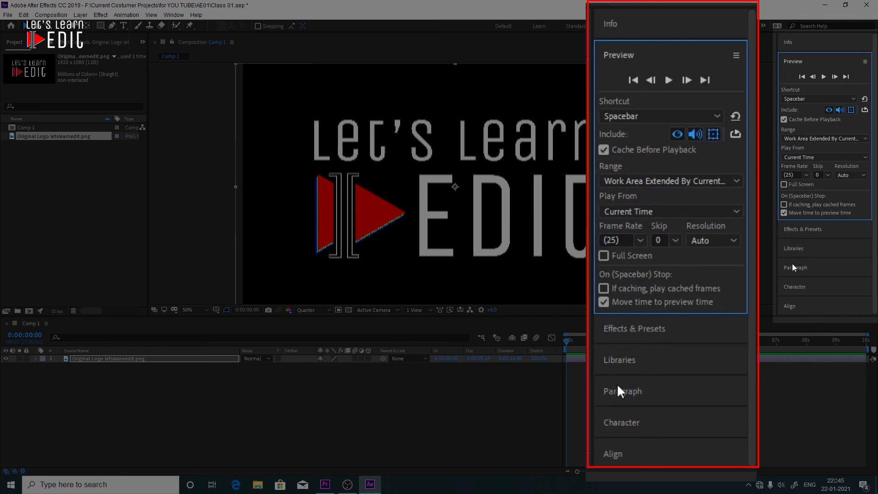
Step: Add a text layer reading "welcome" to the composition and hide the logo layer
right_click(78, 417)
mouse_move(121, 318)
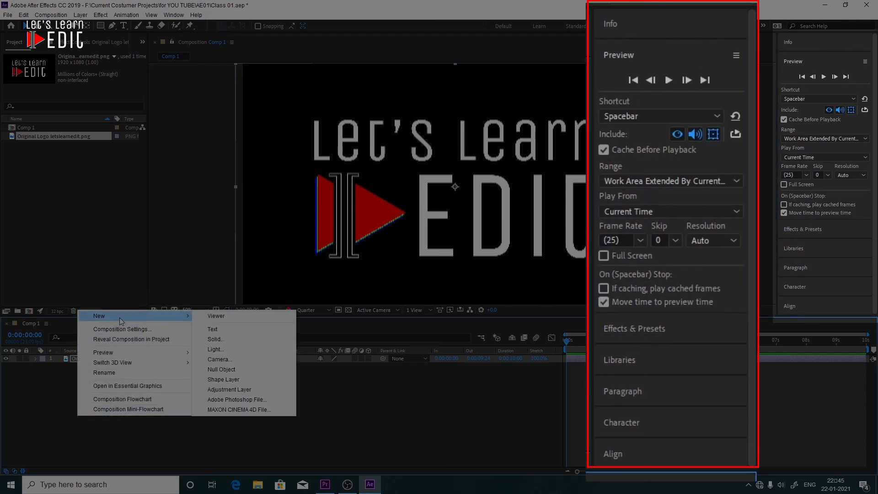
click(238, 333)
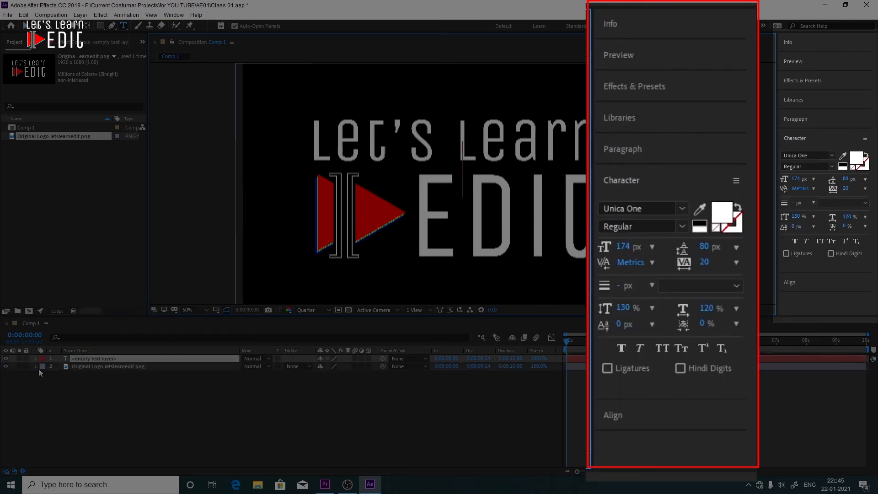
click(6, 367)
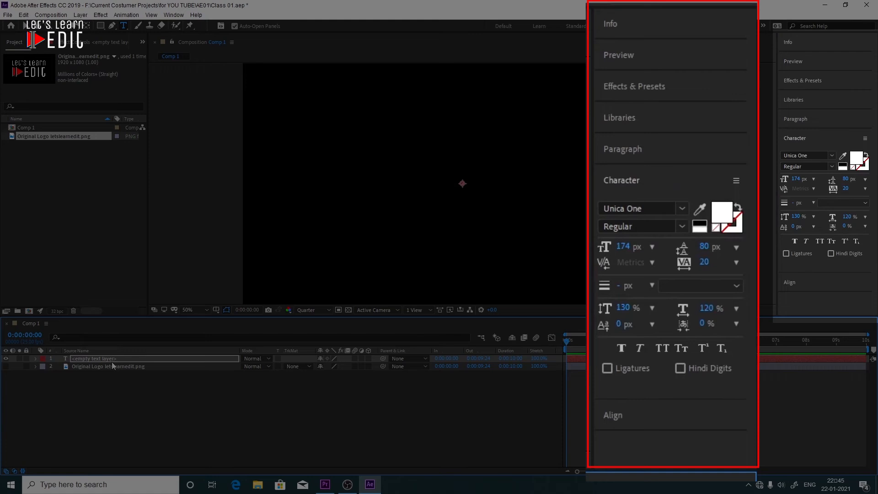
double_click(87, 361)
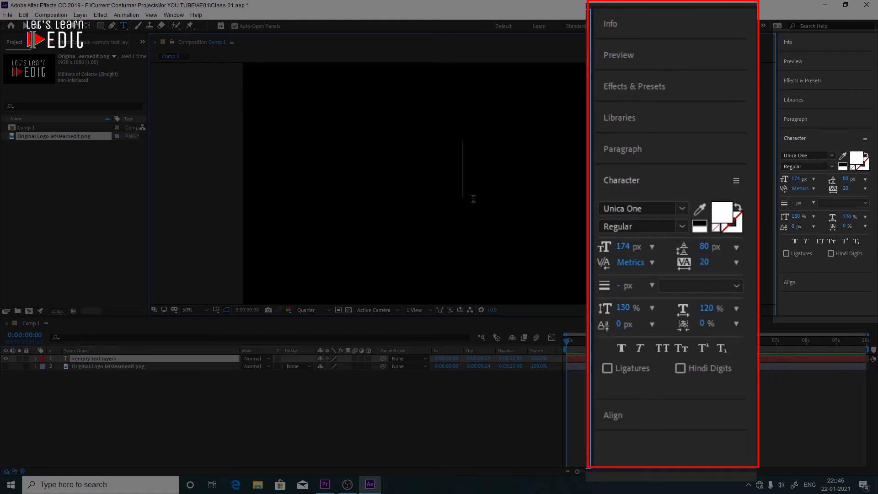
text(welcome)
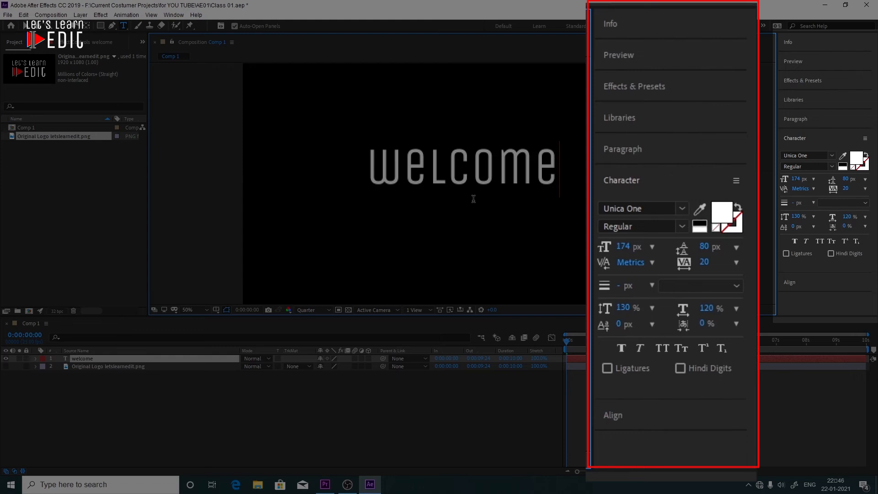
Step: Set the font size of the whole "welcome" text to 185 px
key(ctrl+a)
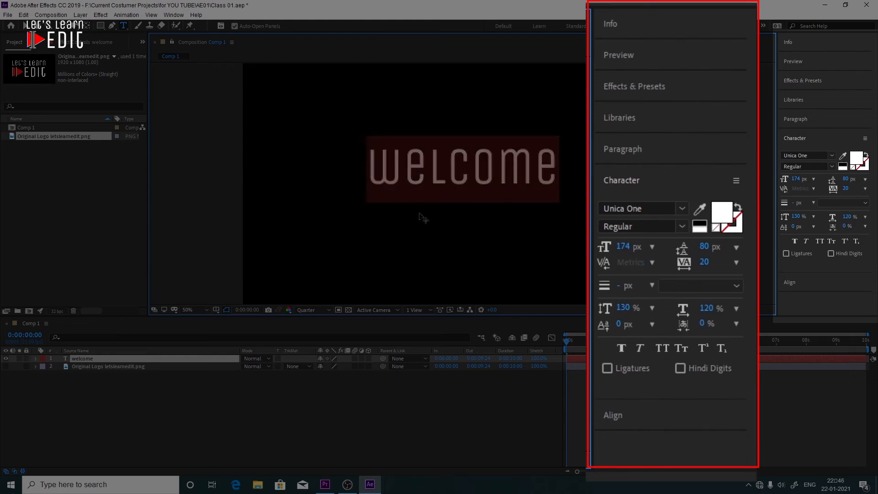
mouse_move(796, 180)
mouse_down()
mouse_move(816, 180)
mouse_move(787, 179)
mouse_move(811, 181)
mouse_up()
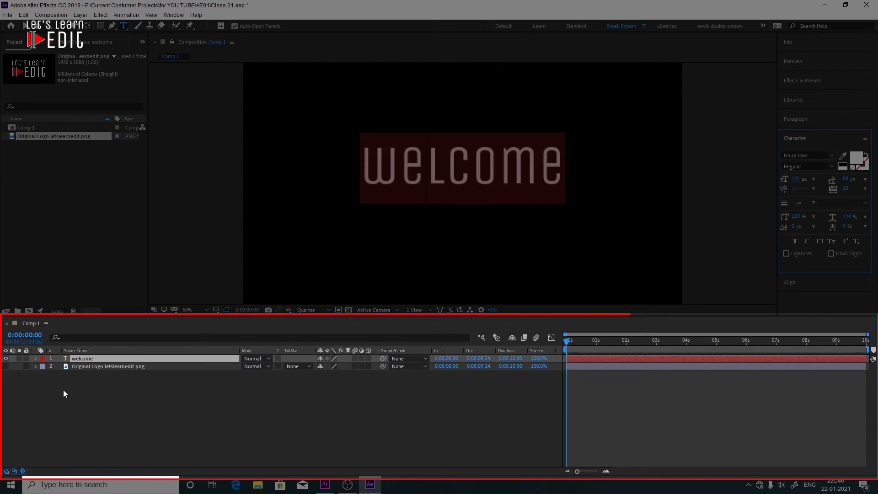
Step: Scrub through the first two seconds, toggling the logo layer's visibility on and off, and park the playhead at 0:00:01:24
drag(568, 344, 597, 358)
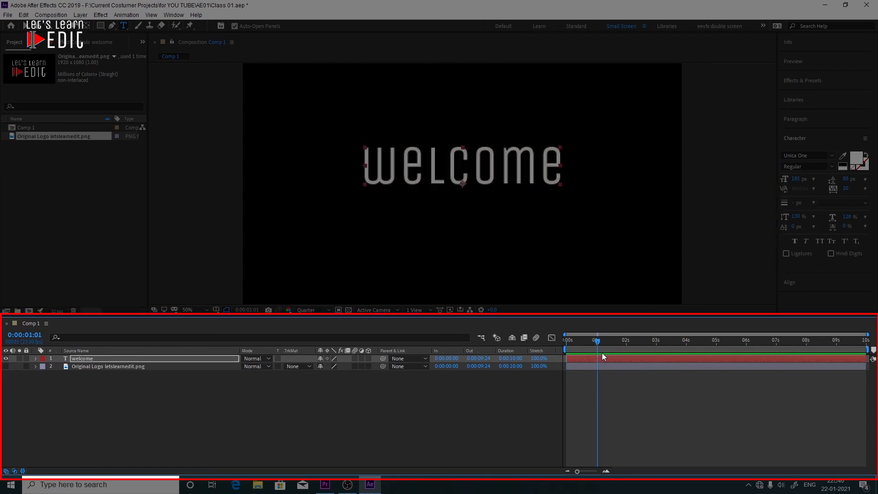
drag(598, 342, 636, 358)
click(6, 366)
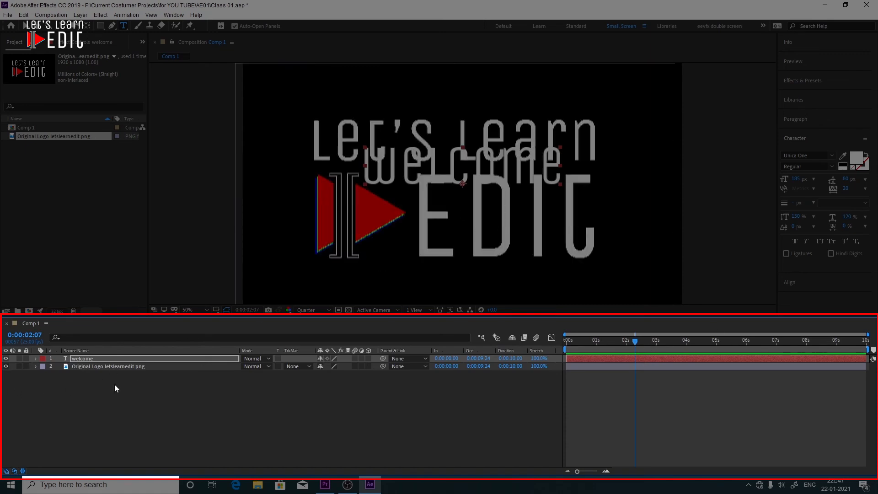
click(6, 366)
mouse_move(635, 358)
mouse_down()
mouse_move(661, 341)
mouse_move(756, 354)
mouse_move(581, 353)
mouse_move(626, 353)
mouse_up()
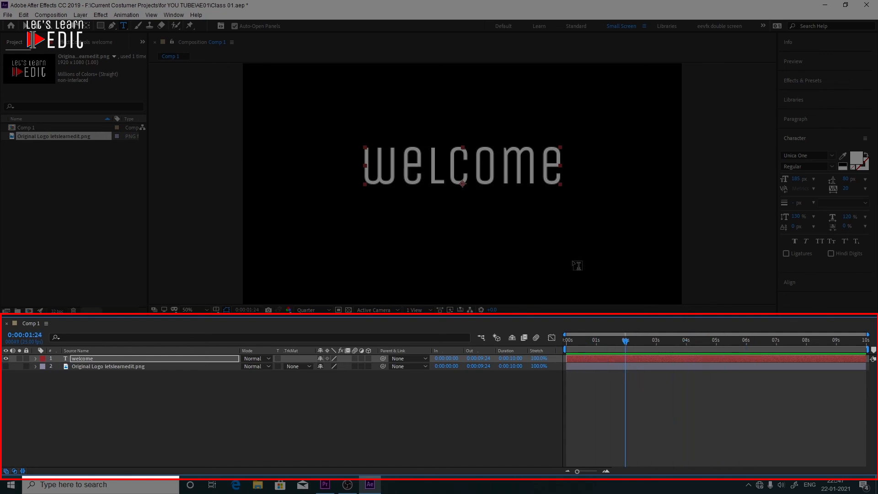